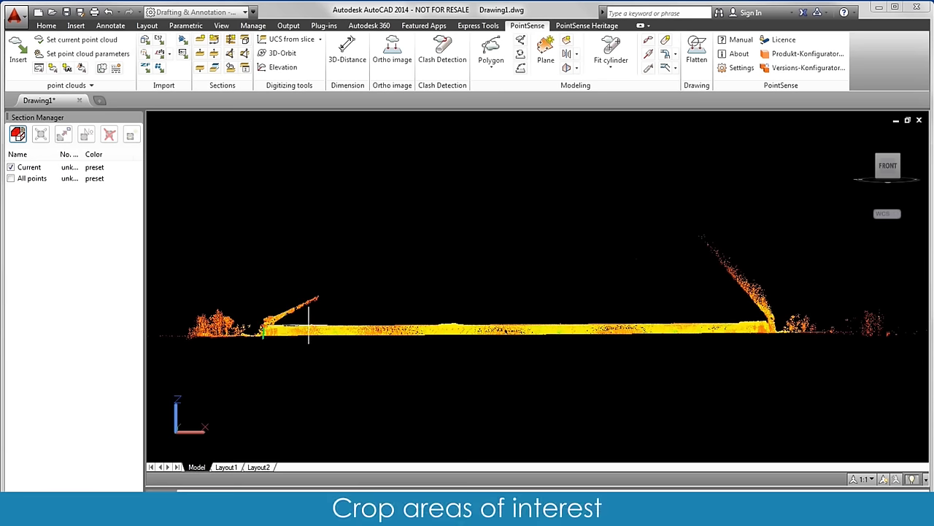
Place the last crop corner and close the outline with C to crop the point cloud
left_click(774, 320)
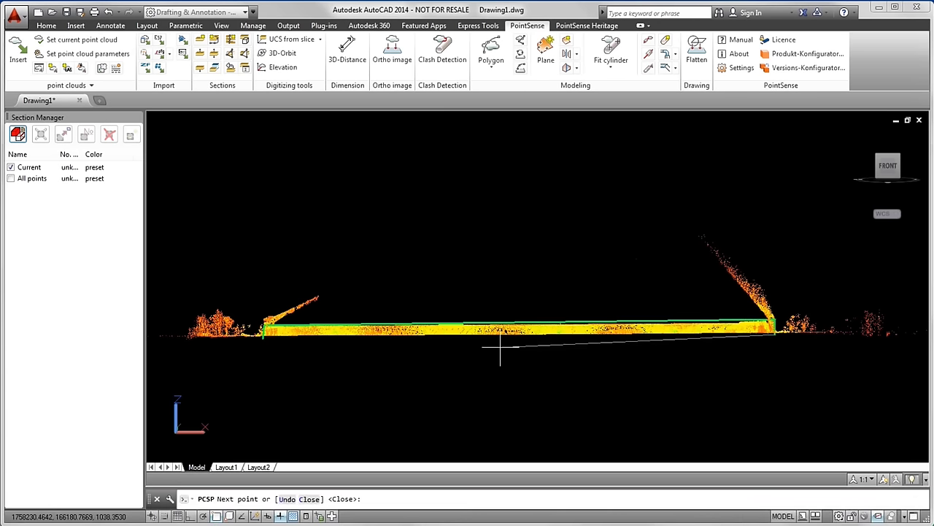
type("c")
key("Return")
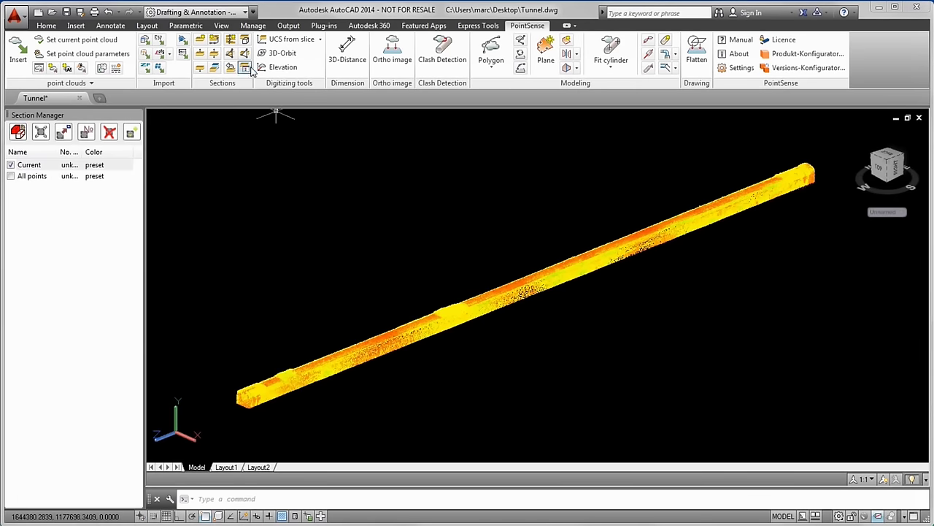
Create multiple evenly spaced slices through the visible section of the tunnel cloud
left_click(231, 40)
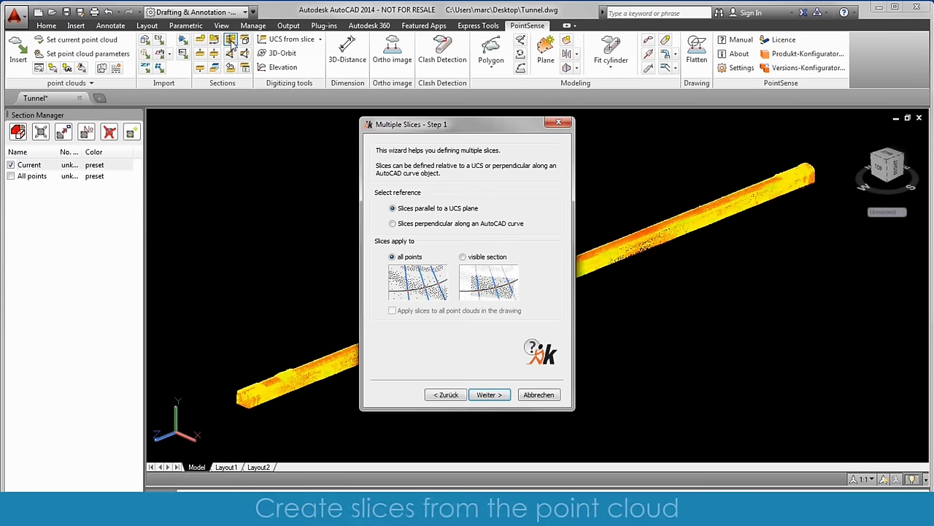
left_click(463, 257)
left_click(489, 394)
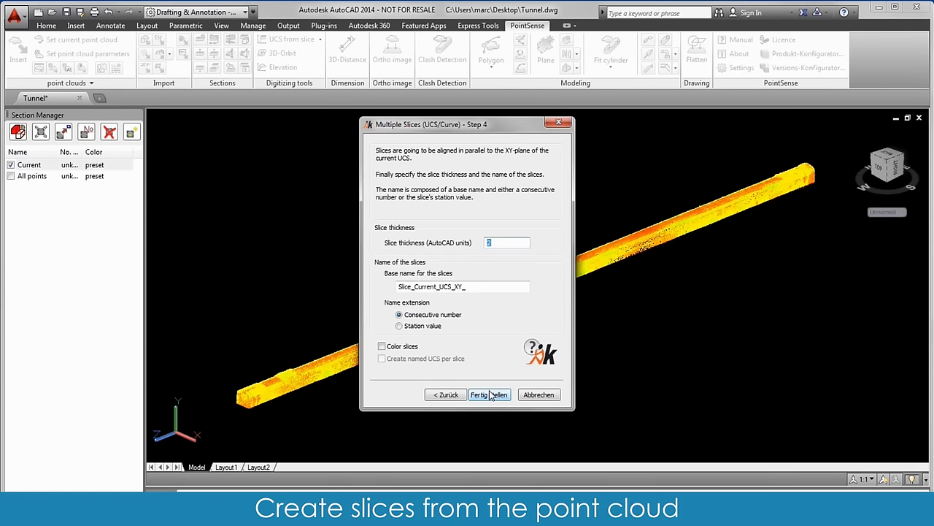
left_click(490, 395)
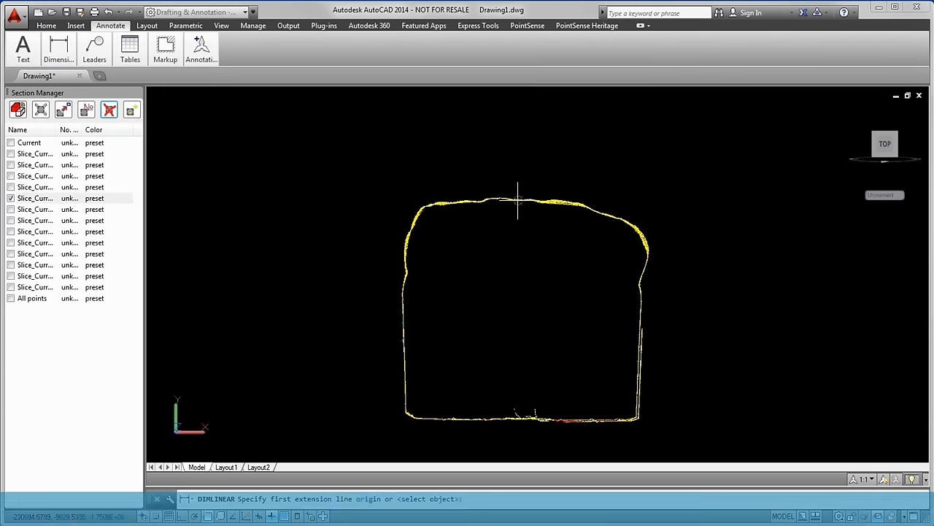
Dimension the slice's vertical clearance 25,51 and its width 27,95
left_click(519, 198)
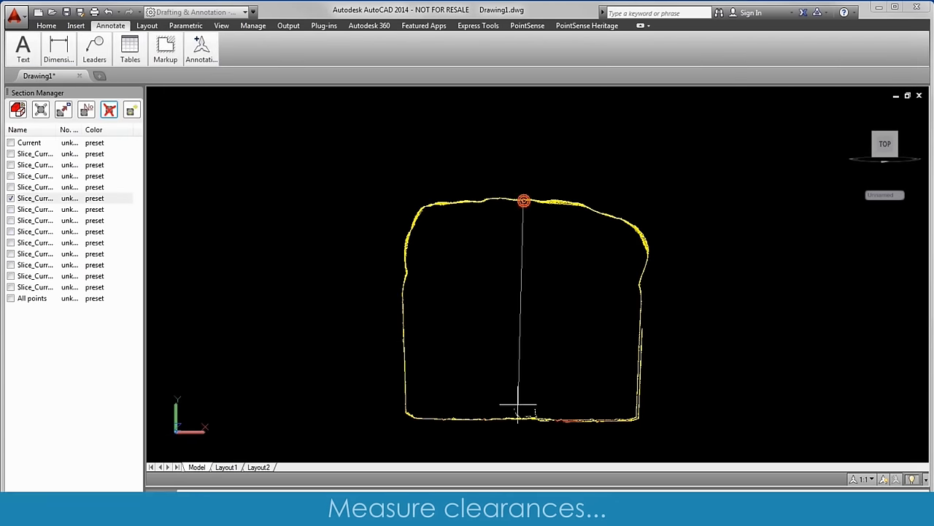
left_click(520, 418)
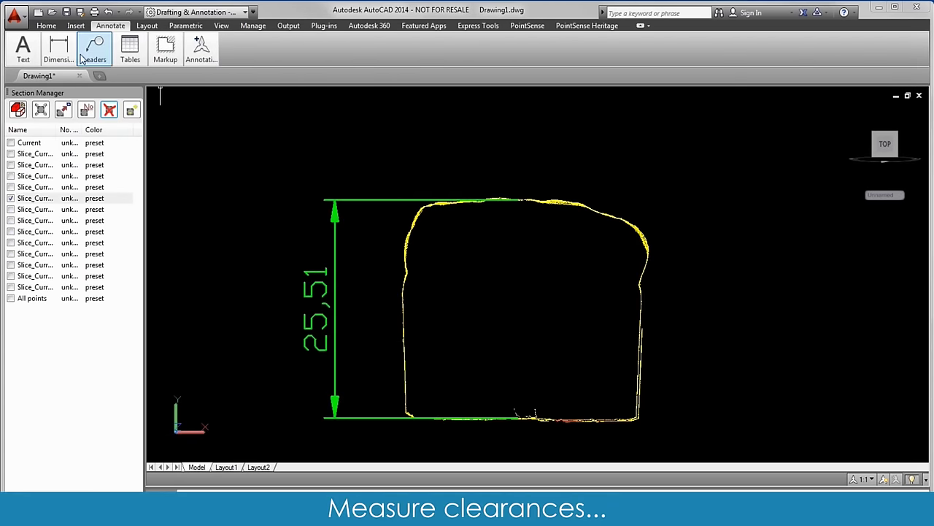
left_click(403, 299)
left_click(642, 300)
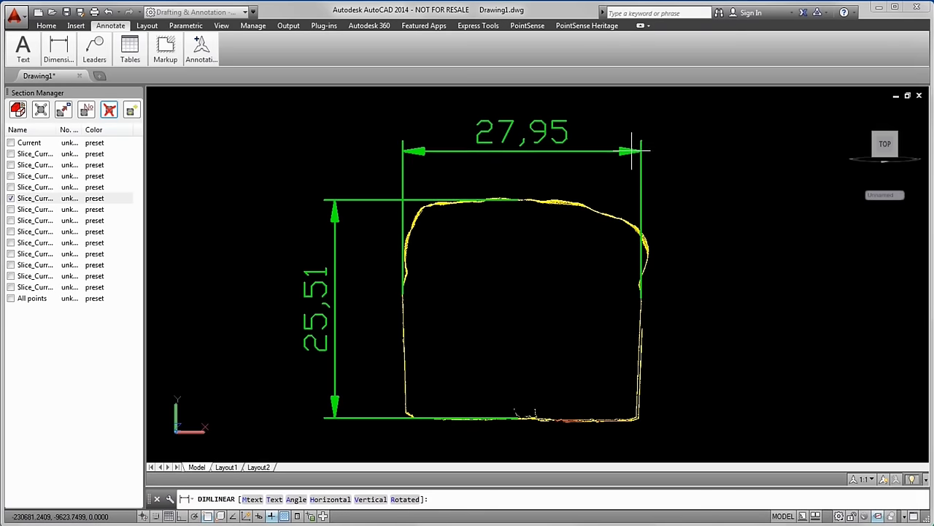
left_click(632, 151)
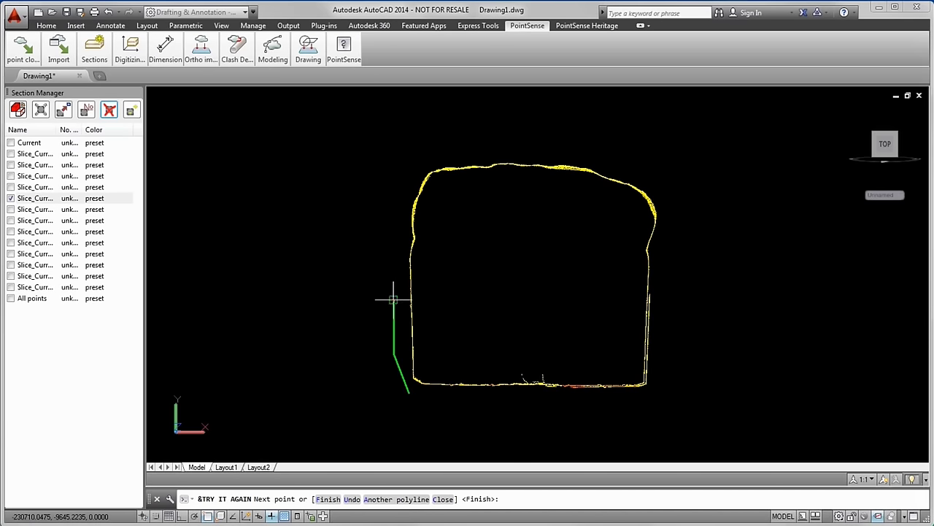
Trace a rough closed polygon around the slice profile and fit it to the points
left_click(400, 211)
left_click(416, 171)
left_click(462, 148)
left_click(580, 154)
left_click(654, 177)
left_click(684, 232)
left_click(660, 401)
left_click(576, 407)
left_click(514, 402)
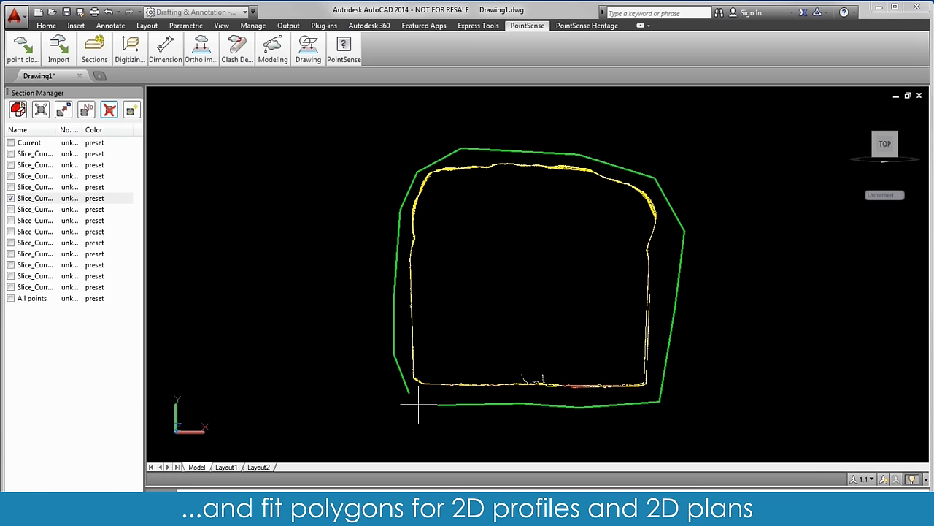
left_click(419, 404)
key("Return")
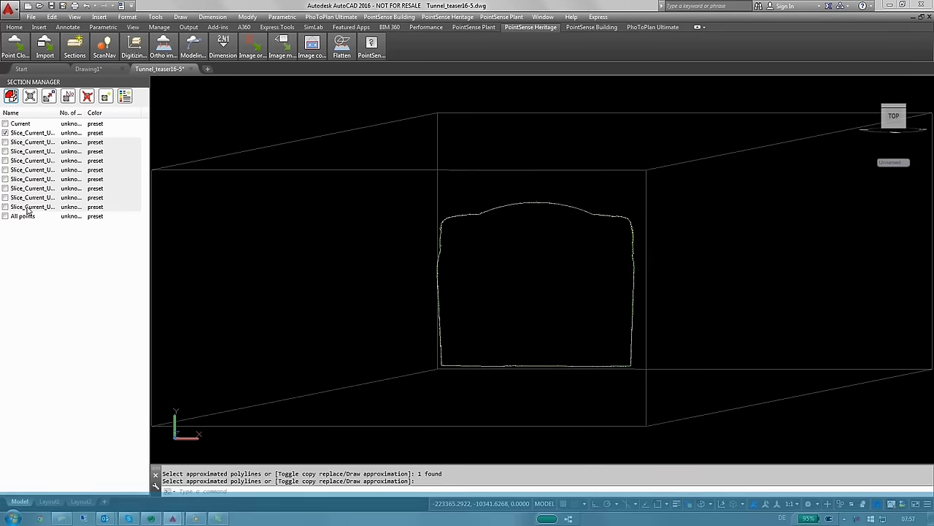
Show all slices and fit the polygon through them with Create solid enabled
left_click(27, 135, "shift")
left_click(4, 142)
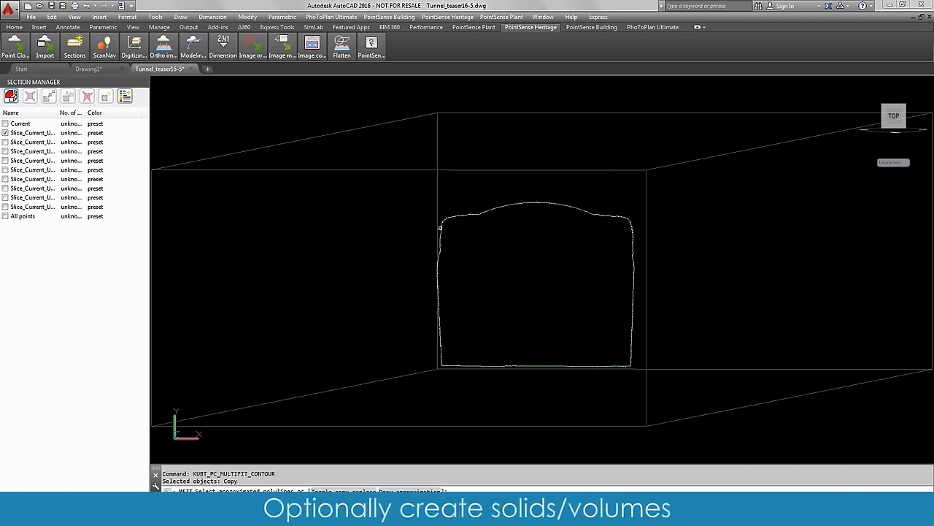
key("Return")
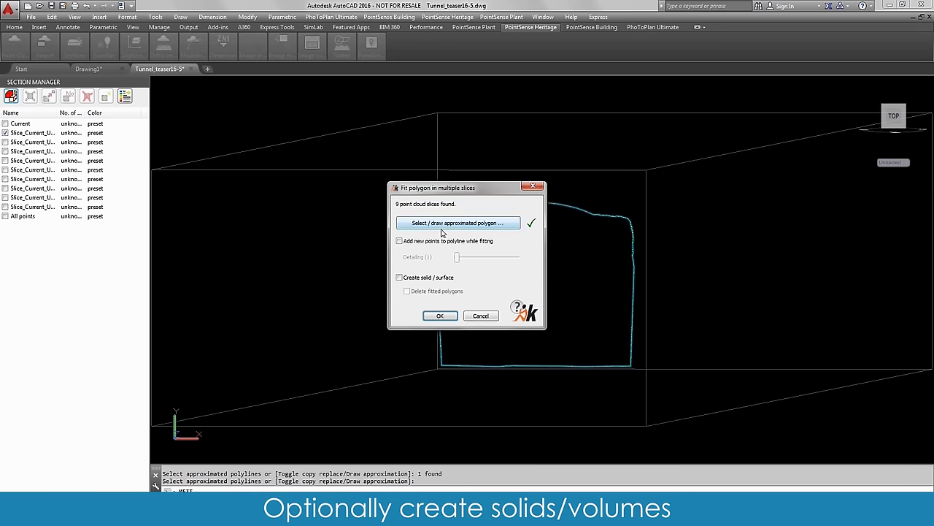
left_click(399, 280)
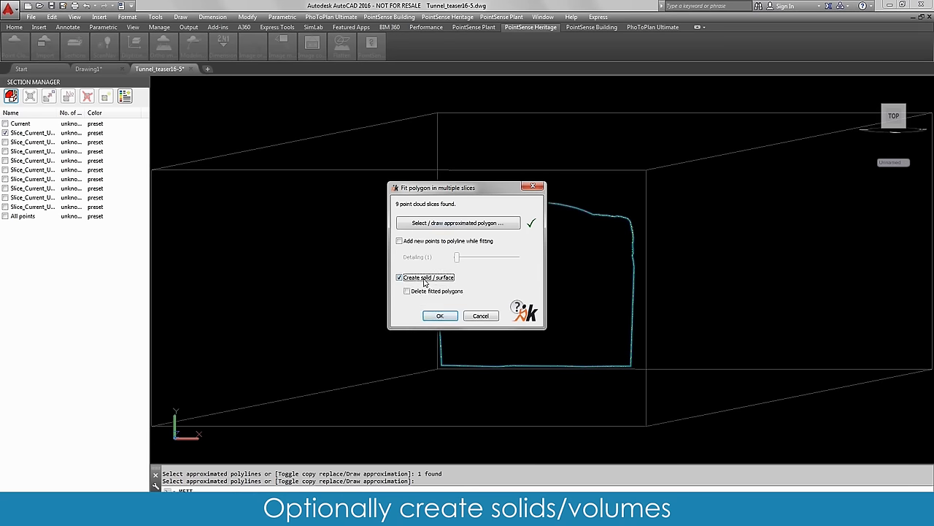
left_click(440, 316)
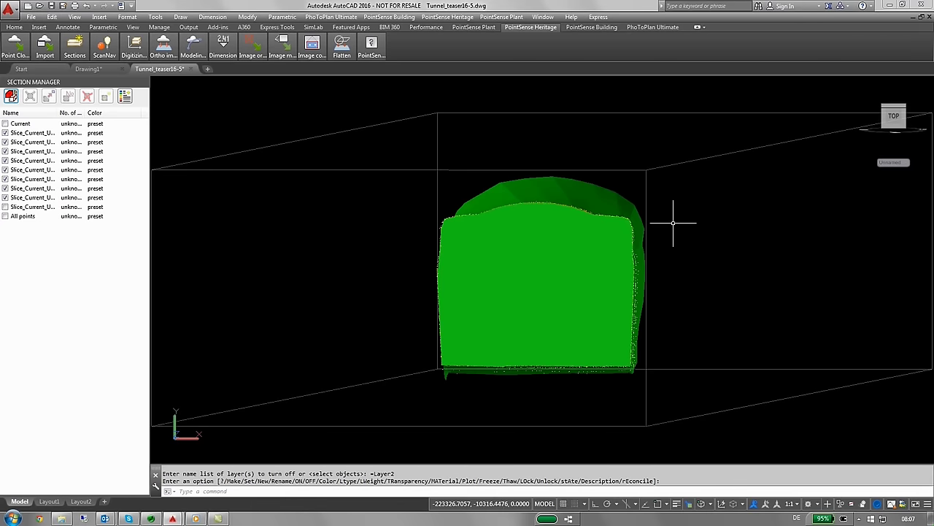
Switch on All points to display the full tunnel point cloud and zoom in
left_click(5, 216)
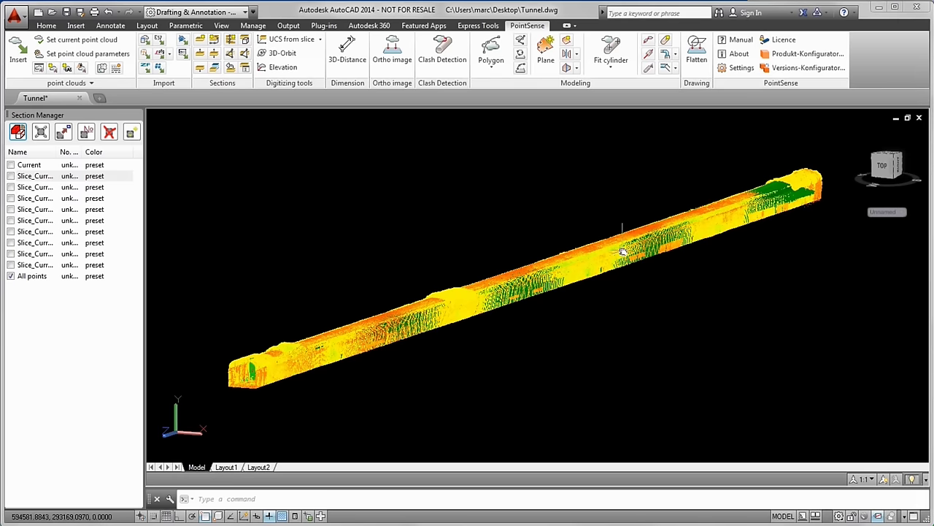
scroll(621, 252, "up", 3)
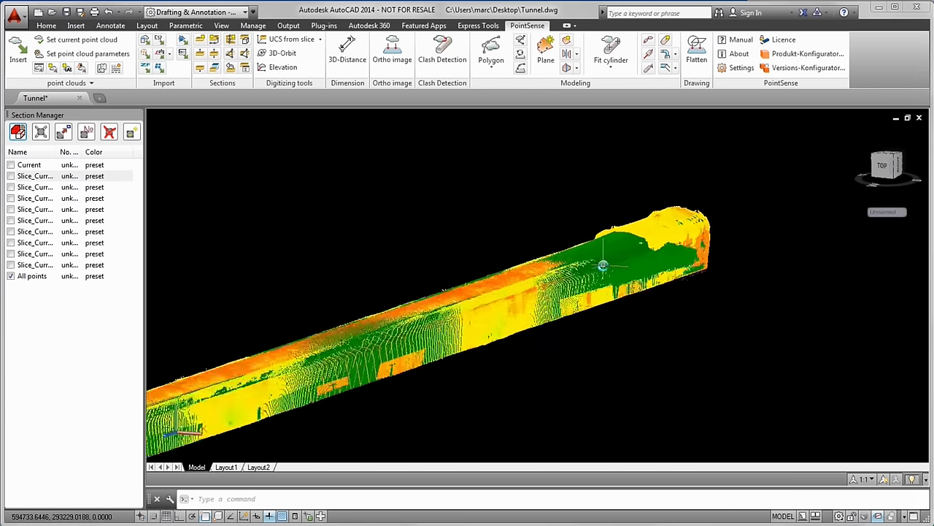
scroll(603, 265, "up", 2)
Run MASSPROP on the tunnel solid and highlight its volume result of 739189.7
type("massprop")
key("Return")
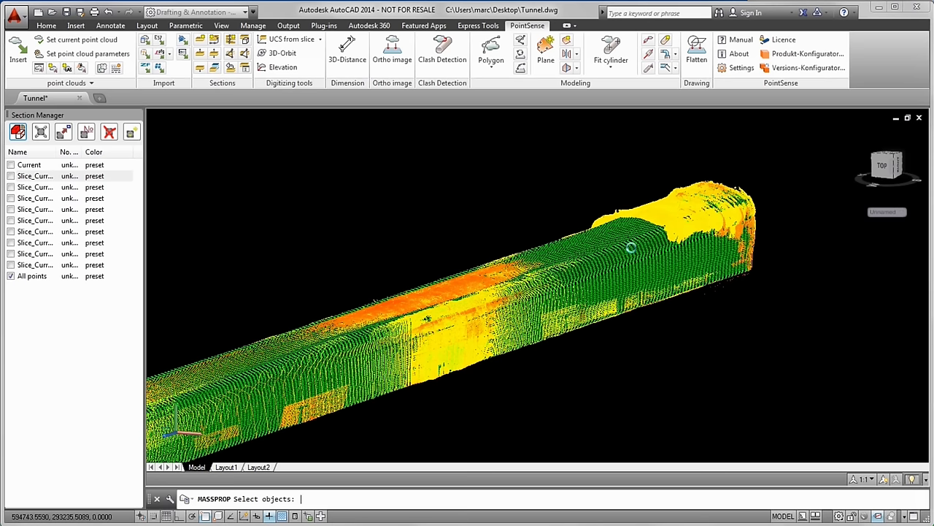
left_click(631, 247)
key("Return")
left_click_drag(178, 210, 312, 217)
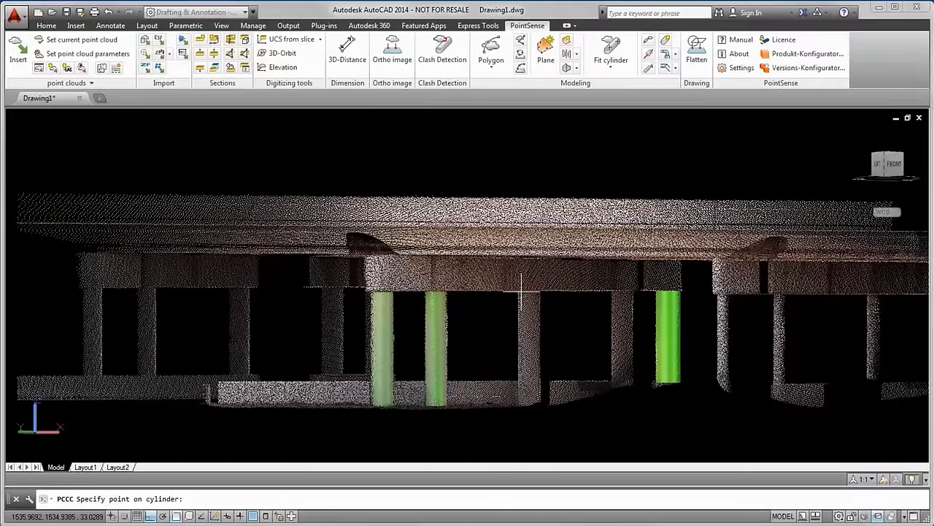
Fit cylinders to the remaining posts and orbit to inspect all five
left_click(521, 290)
left_click(525, 404)
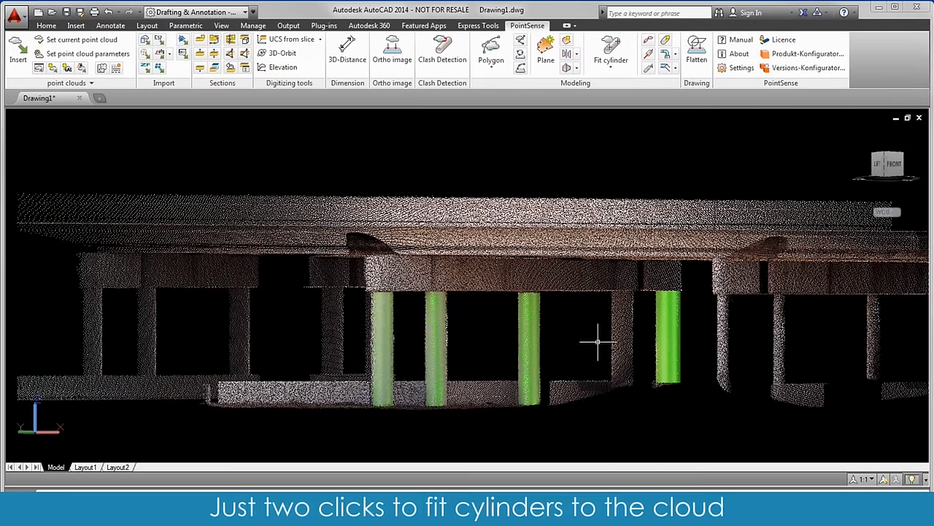
left_click(619, 378)
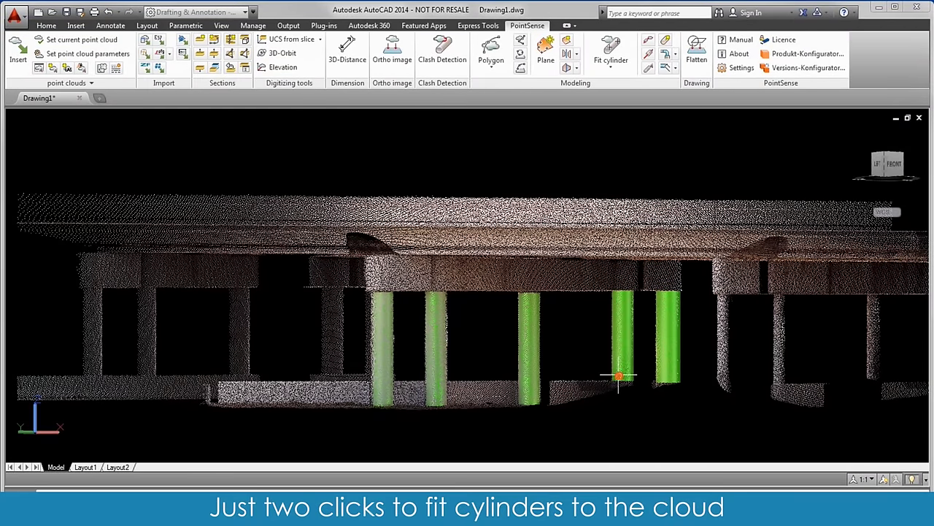
mouse_move(653, 400)
middle_mouse_down("shift")
mouse_move(645, 414)
mouse_move(607, 426)
mouse_move(628, 419)
middle_mouse_up("shift")
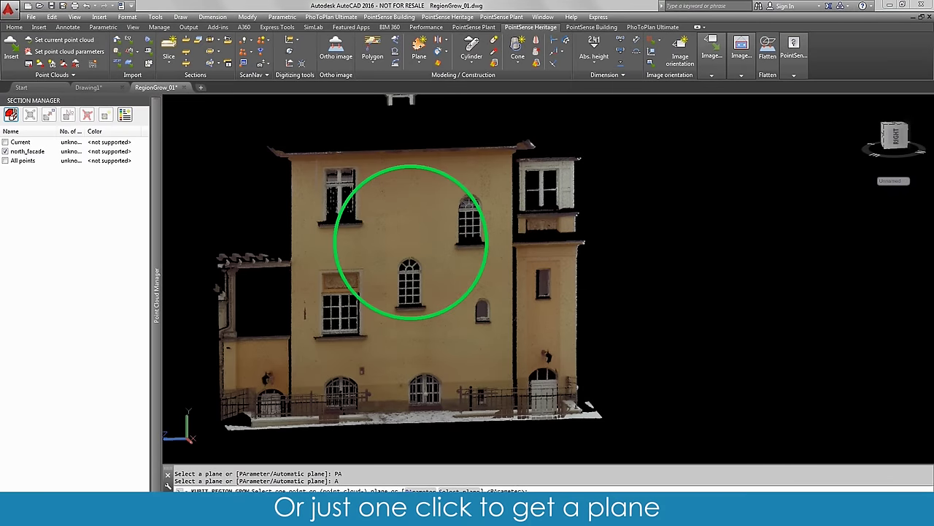
Grow a plane from a point on the facade, then hide the north_facade points
left_click(410, 242)
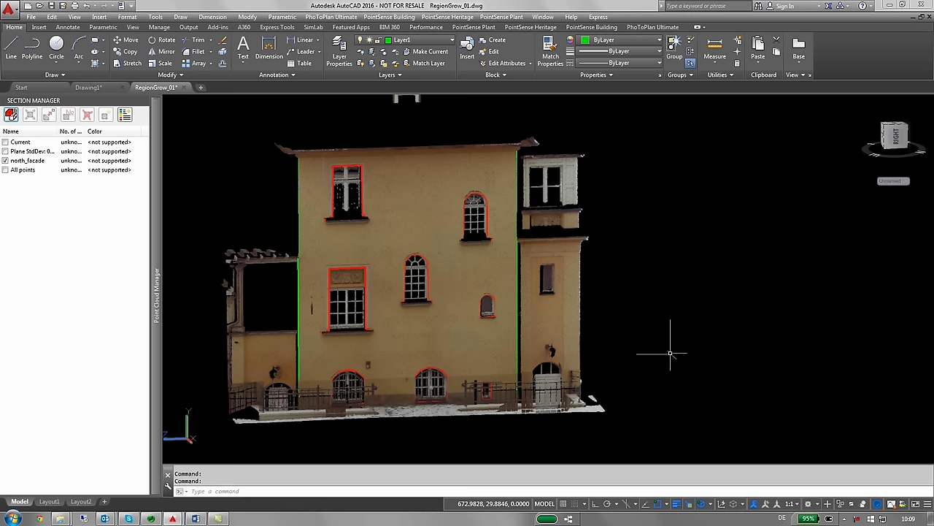
left_click(5, 160)
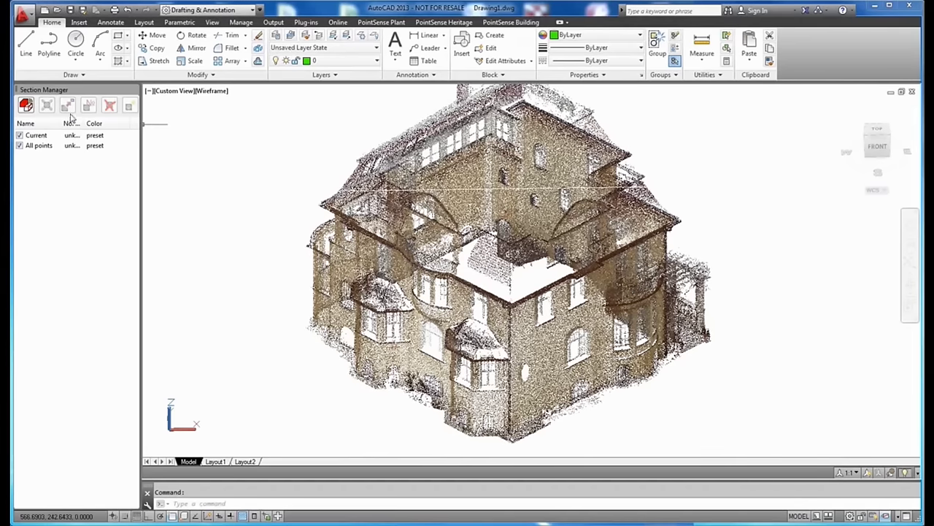
Hide All points and orbit until the facade orthoimage faces the view head-on
left_click(20, 146)
middle_click_drag(281, 309, 507, 312, "shift")
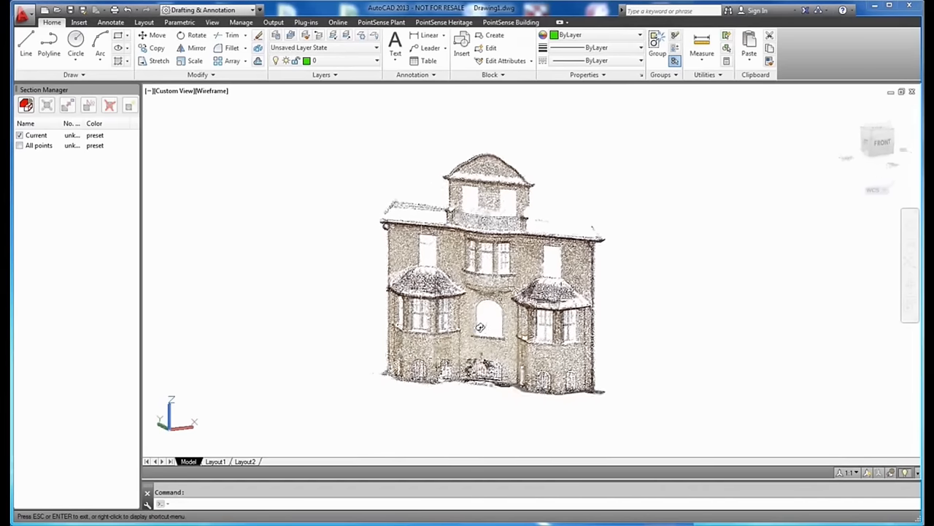
scroll(507, 312, "up", 5)
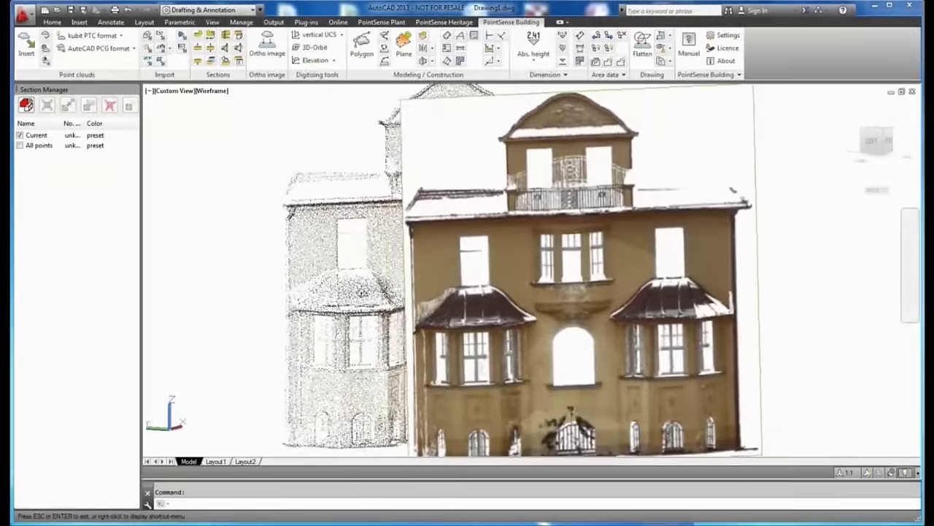
left_click_drag(343, 167, 409, 292)
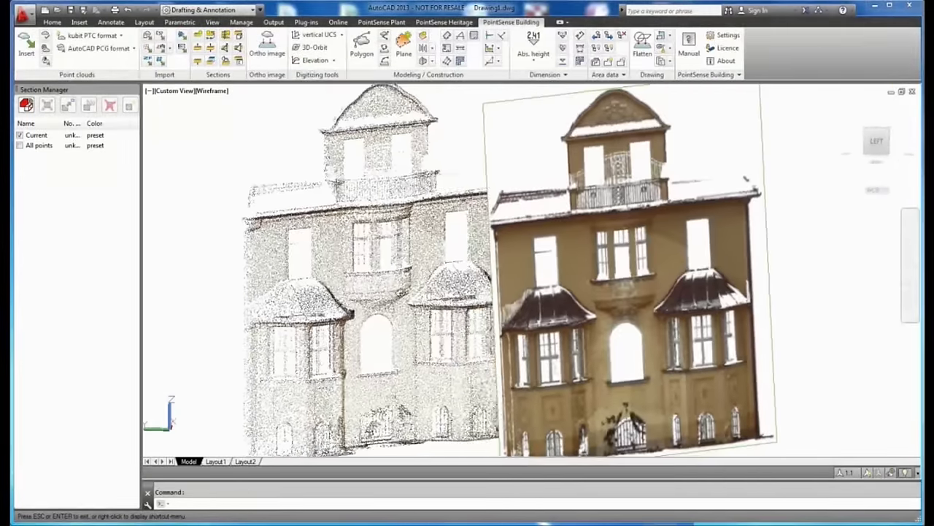
key("Escape")
middle_click_drag(438, 299, 343, 300, "shift")
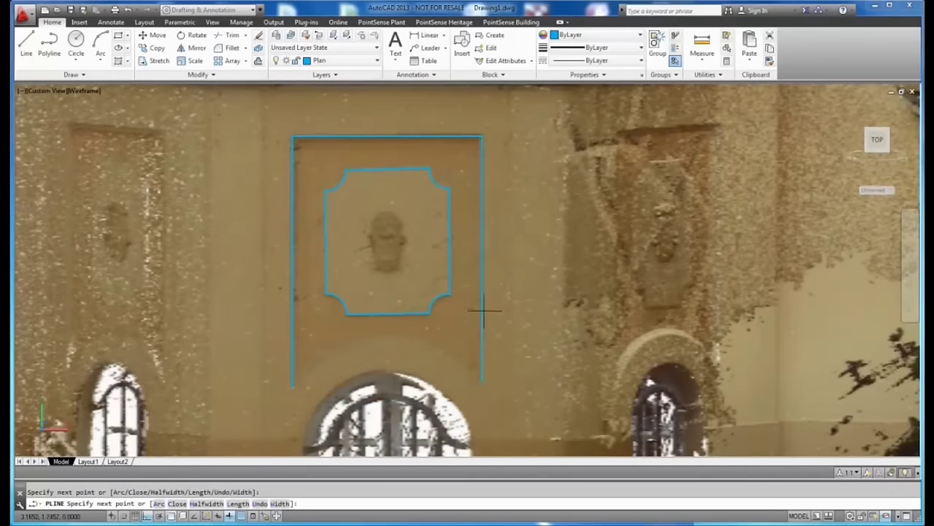
Close the panel bottom with a three-point arc over the doorway and view the whole facade
left_click(100, 44)
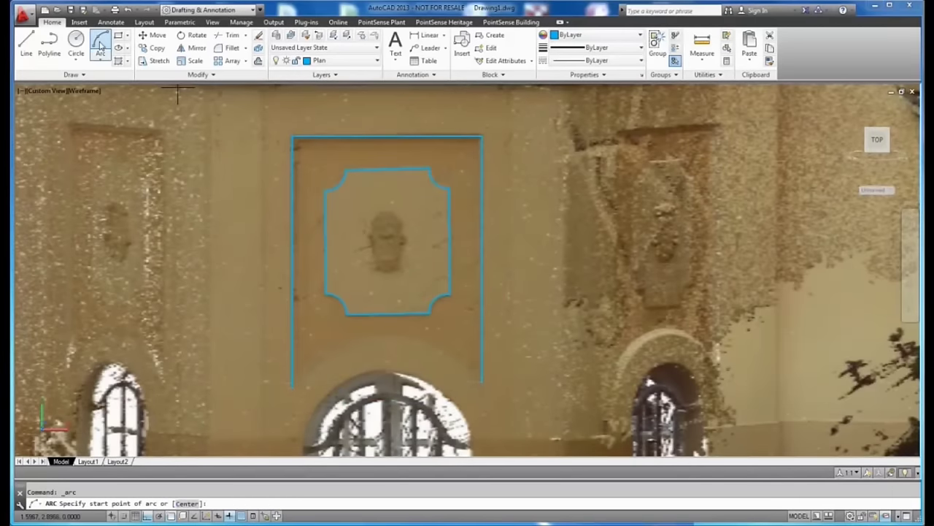
left_click(291, 386)
left_click(389, 339)
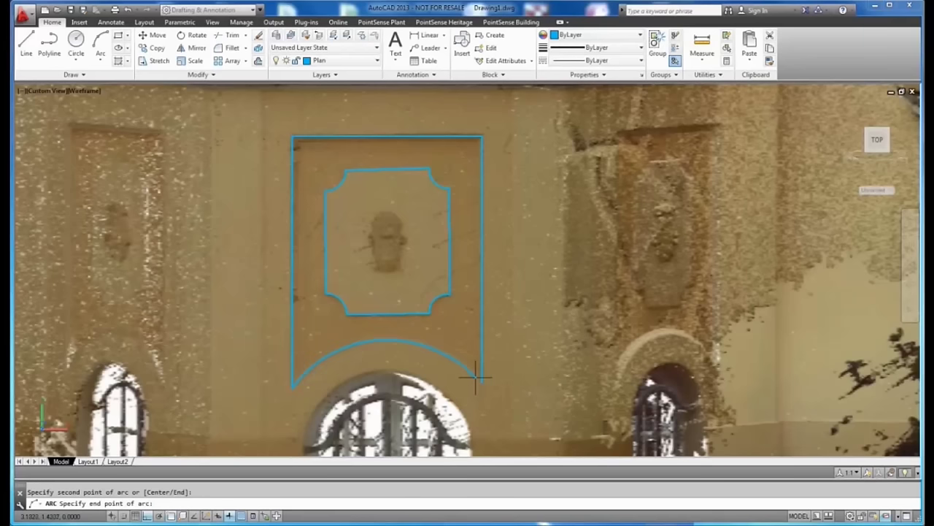
left_click(481, 379)
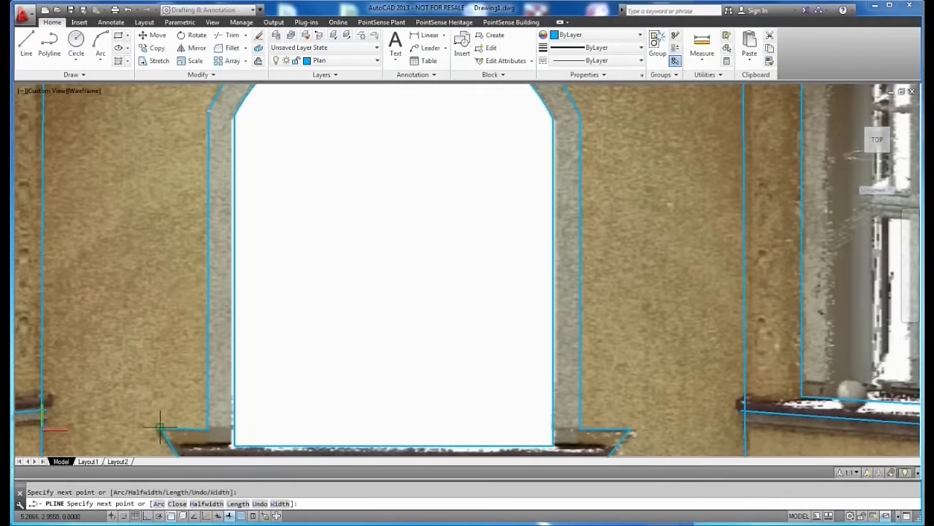
key("Return")
scroll(294, 371, "down", 8)
middle_click_drag(324, 353, 362, 279)
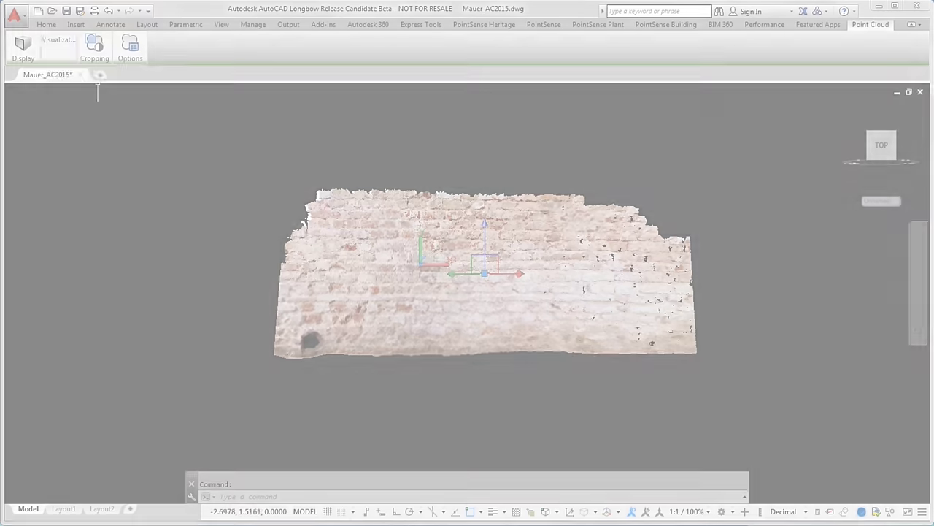
Change the brick wall's point colouring mode from scan colours, then orbit to inspect it
left_click(59, 40)
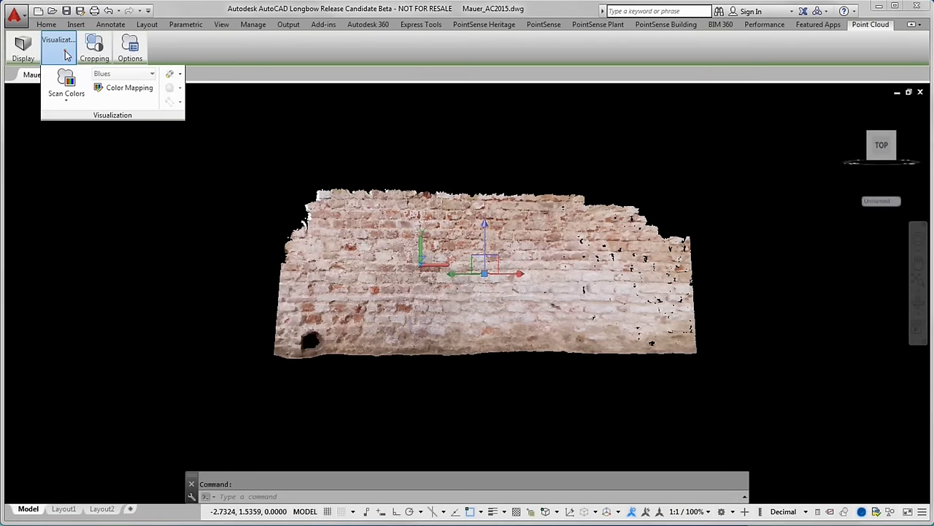
left_click(73, 102)
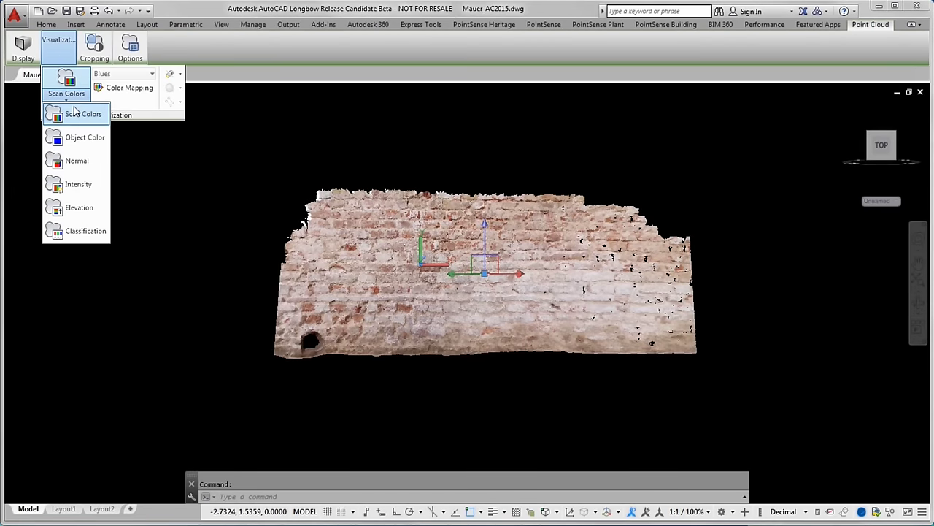
left_click(77, 186)
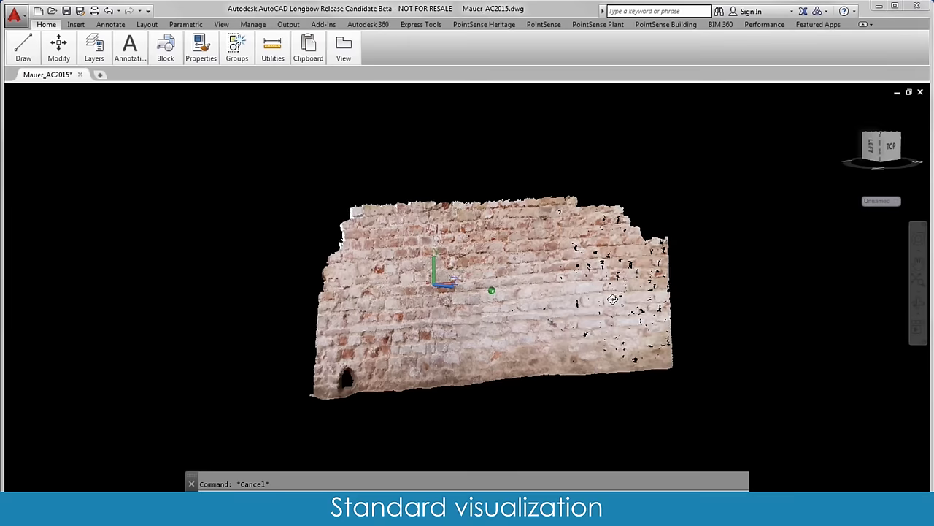
middle_click_drag(576, 290, 534, 291, "shift")
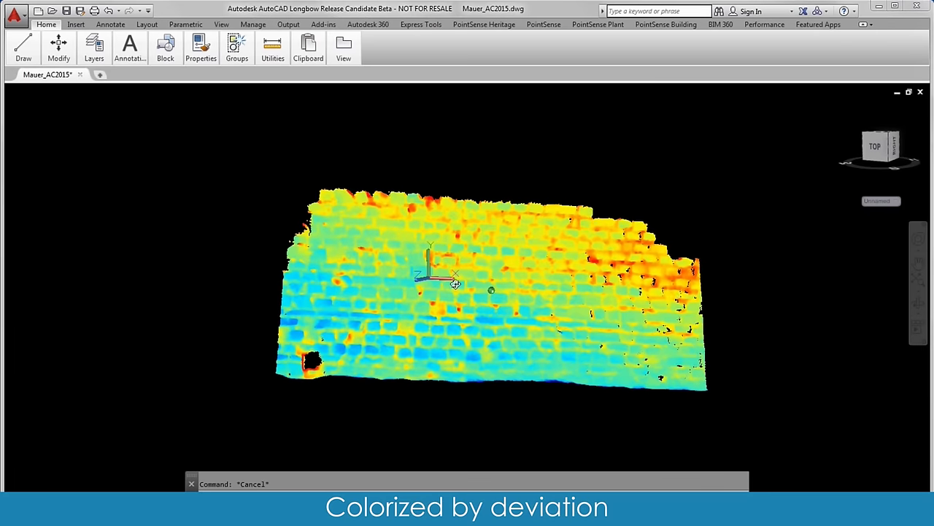
middle_click_drag(454, 283, 427, 285, "shift")
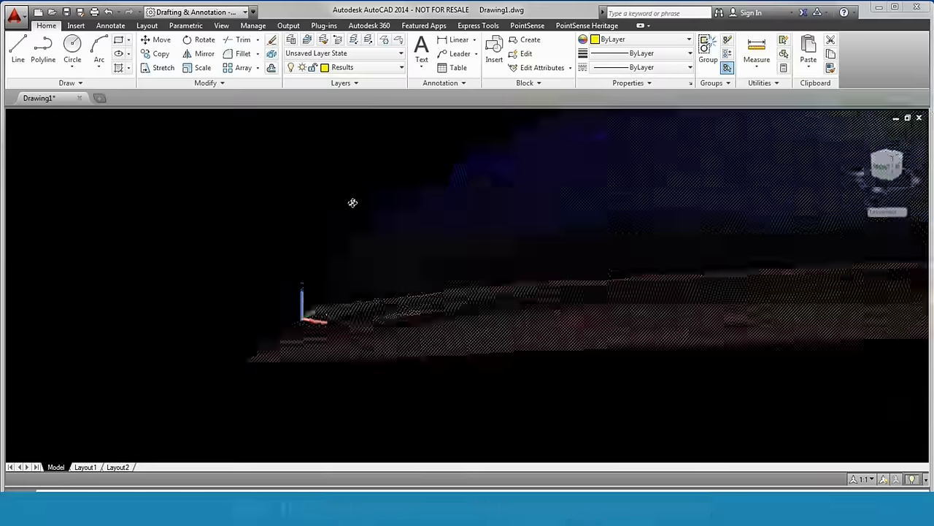
Set the Analyze plane X/Y grid to 3 and build the upper landmass solid (volume 853697.1068)
middle_click_drag(322, 316, 530, 324, "shift")
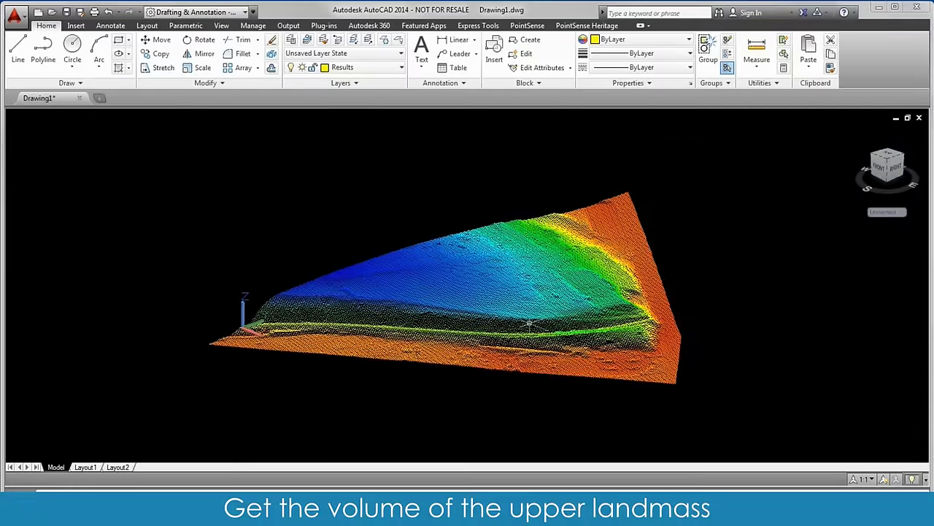
mouse_move(471, 341)
middle_mouse_down("shift")
mouse_move(504, 321)
mouse_move(476, 295)
middle_mouse_up("shift")
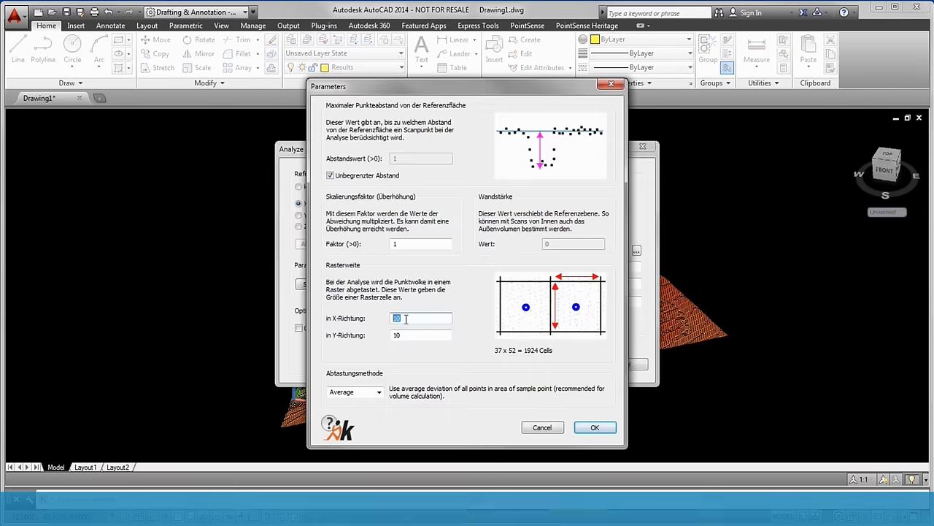
type("3")
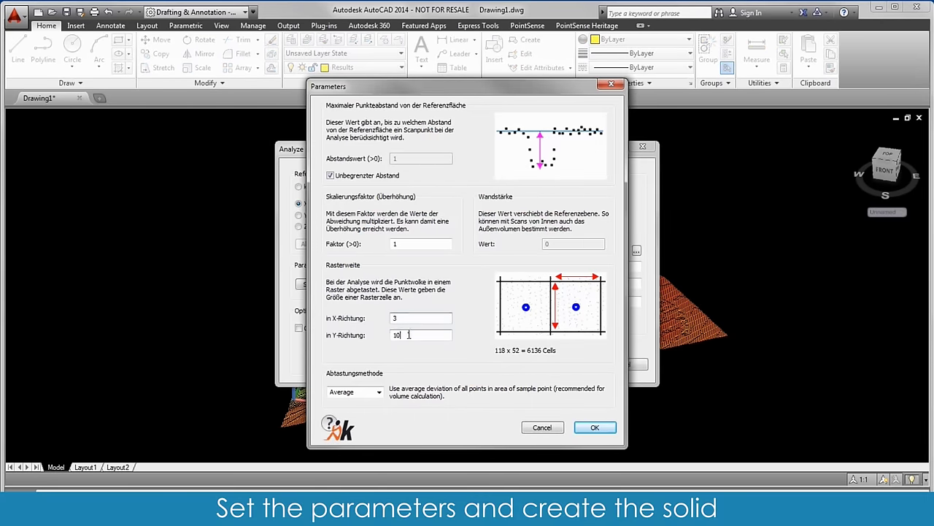
left_click(593, 428)
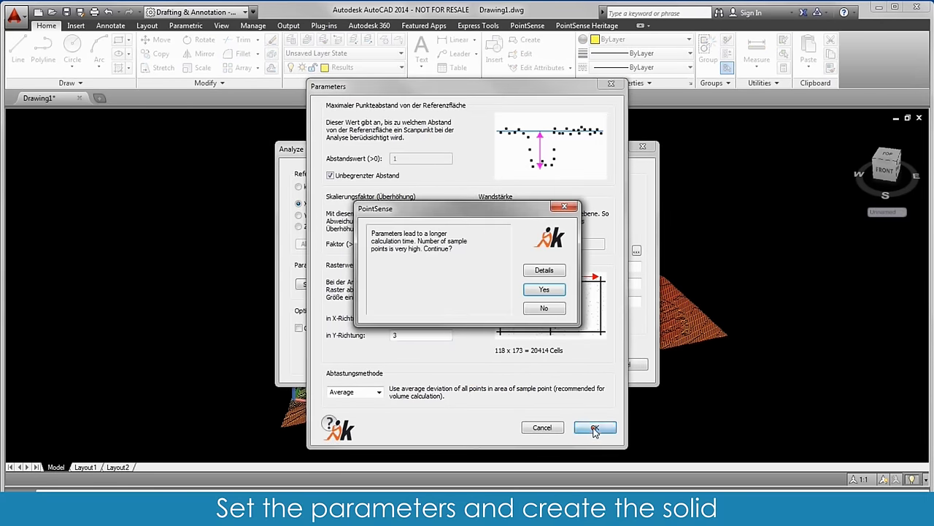
left_click(544, 290)
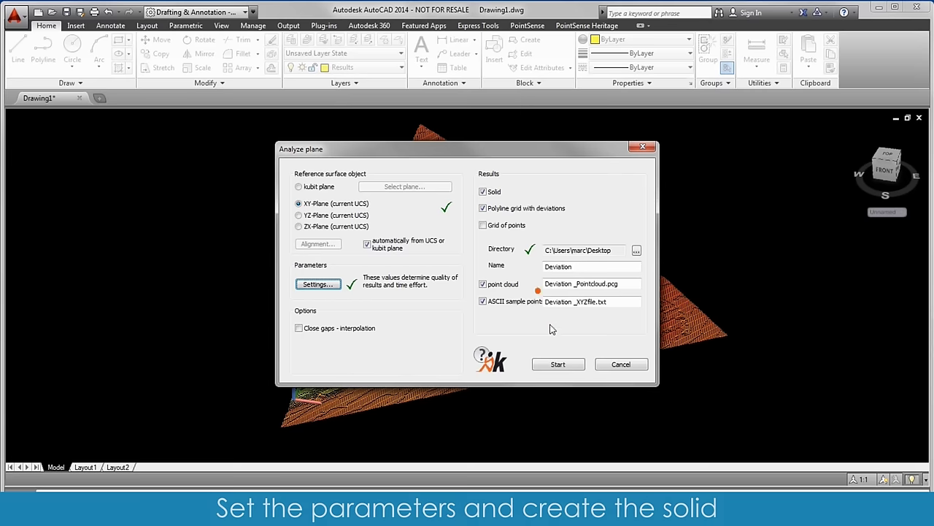
left_click(559, 367)
mouse_move(409, 336)
middle_mouse_down("shift")
mouse_move(333, 338)
mouse_move(298, 324)
mouse_move(277, 329)
mouse_move(267, 346)
mouse_move(372, 344)
middle_mouse_up("shift")
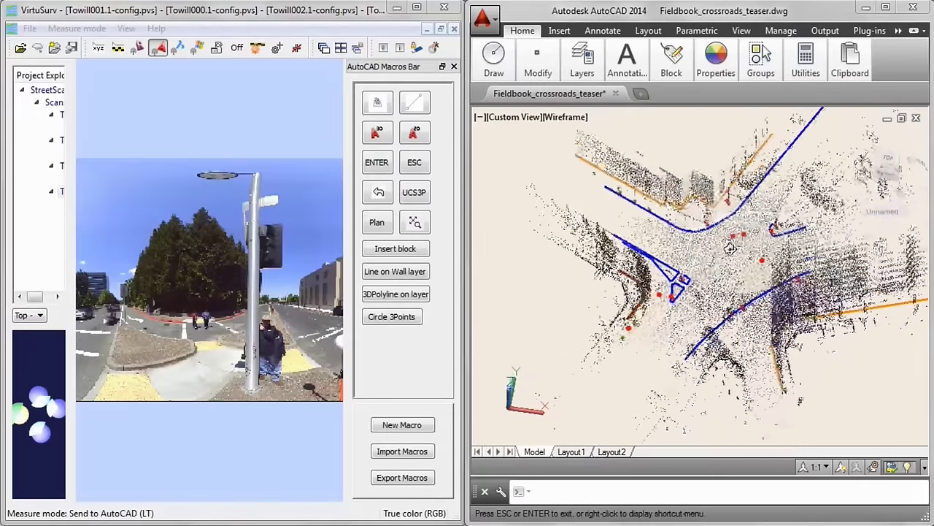
Start a VirtuSurv 2D polyline into AutoCAD and place its first points along the red curb
middle_click_drag(728, 248, 693, 270, "shift")
scroll(646, 289, "up", 5)
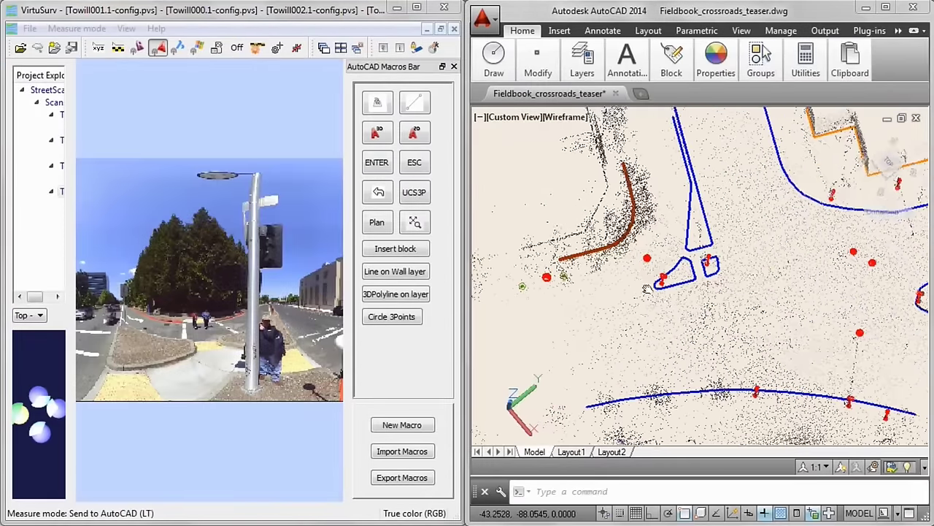
middle_click_drag(647, 289, 712, 295)
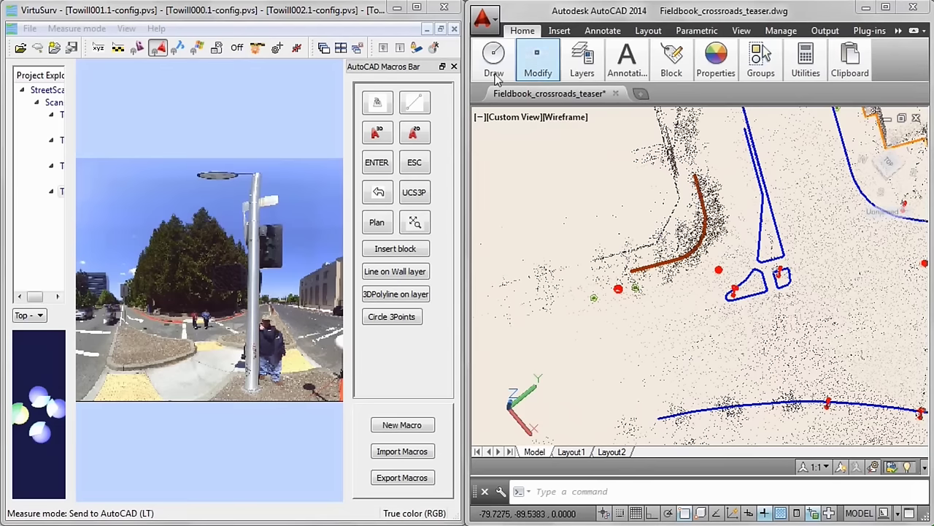
left_click(518, 109)
left_click(419, 134)
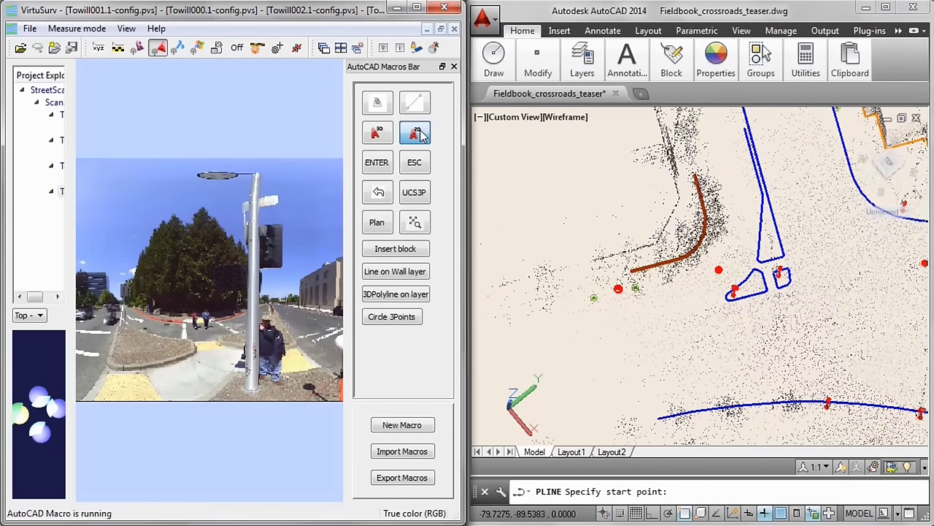
scroll(151, 319, "up", 2)
scroll(156, 350, "up", 1)
scroll(155, 350, "up", 1)
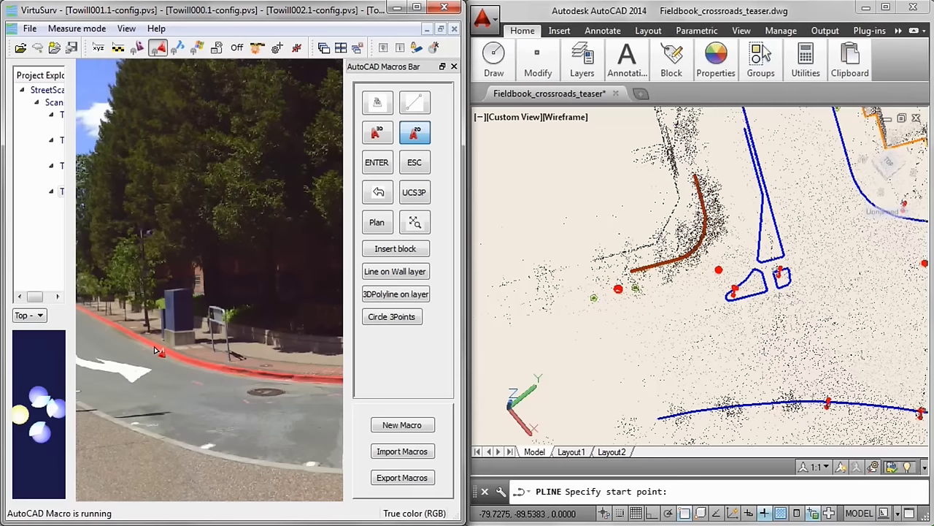
left_click(143, 339)
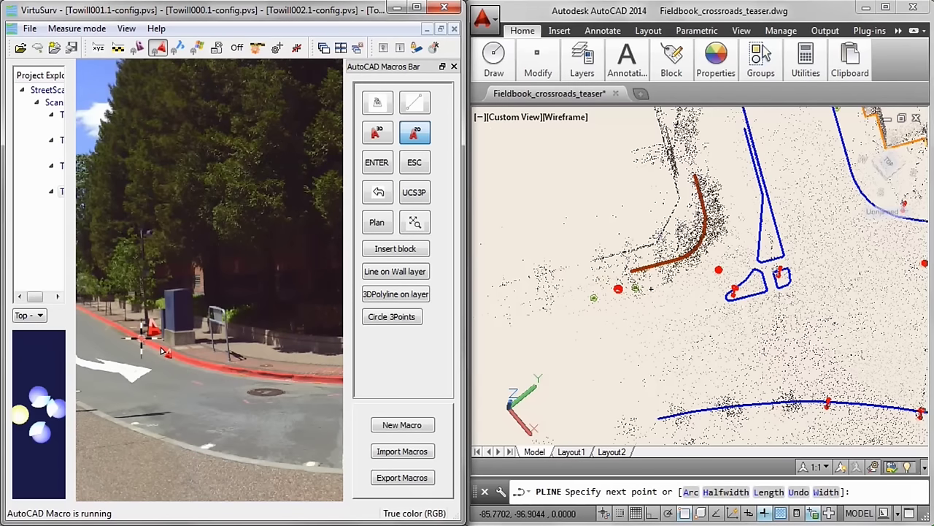
left_click(171, 351)
left_click(189, 356)
Continue the curb polyline to the crosswalk, turning the panorama as needed, then finish it
left_click(207, 362)
left_click(227, 366)
left_click(272, 376)
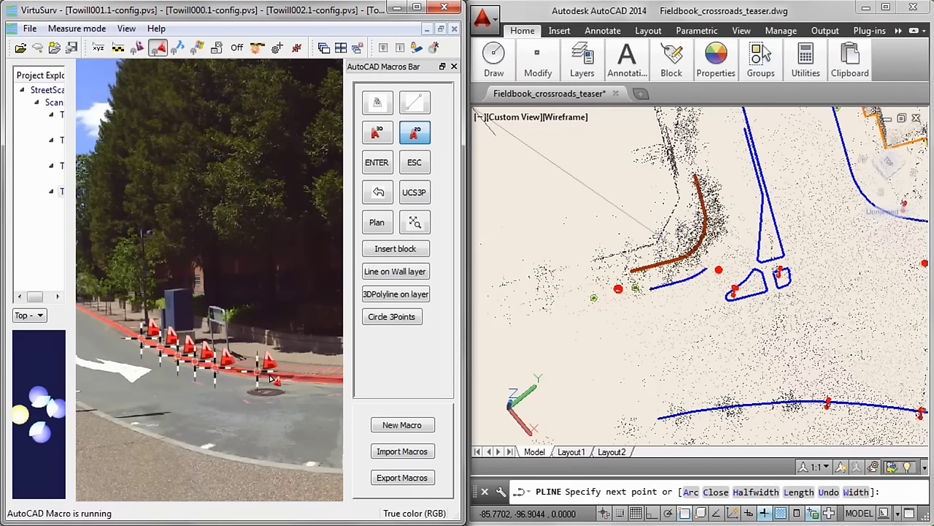
left_click(299, 380)
left_click_drag(321, 382, 191, 383)
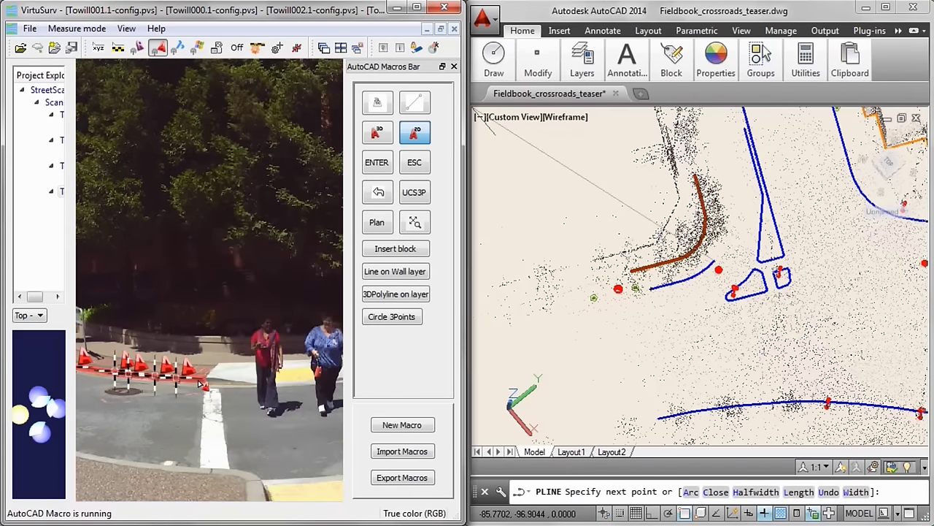
left_click_drag(321, 383, 259, 383)
left_click(305, 371)
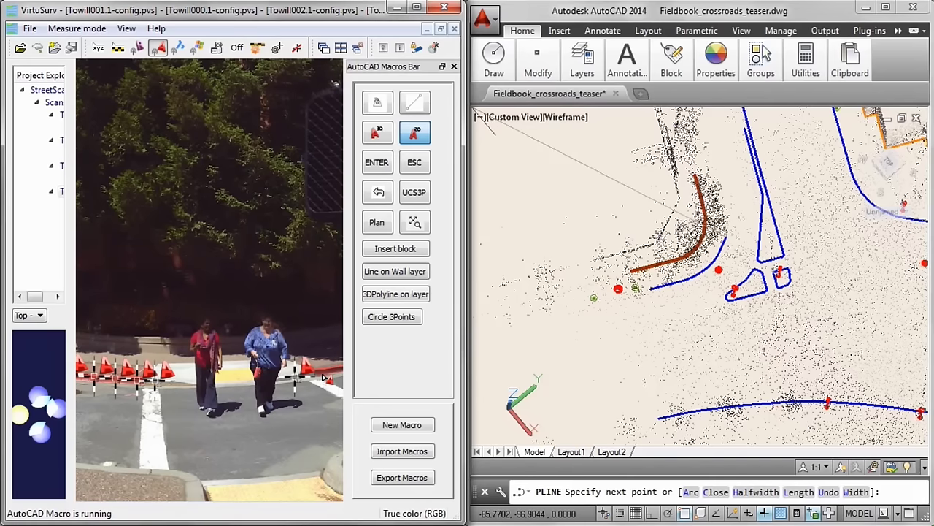
left_click_drag(323, 378, 264, 382)
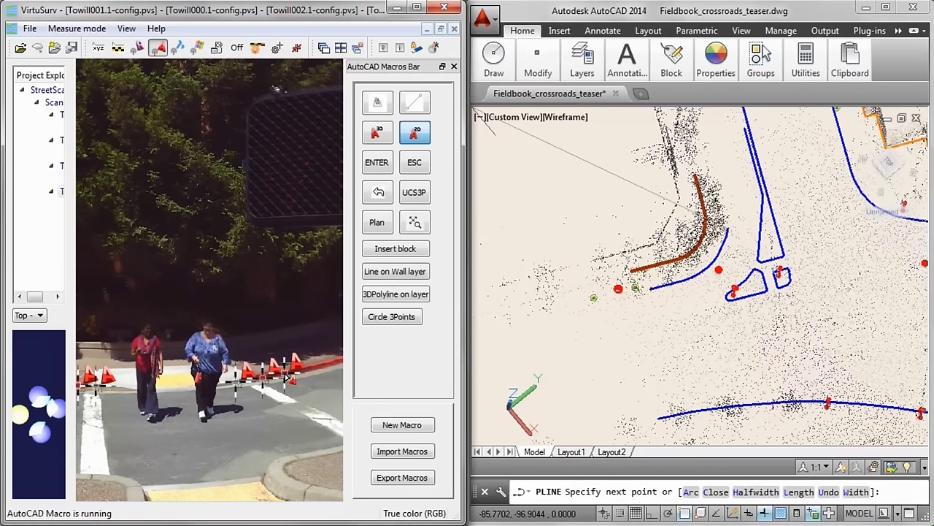
left_click(415, 163)
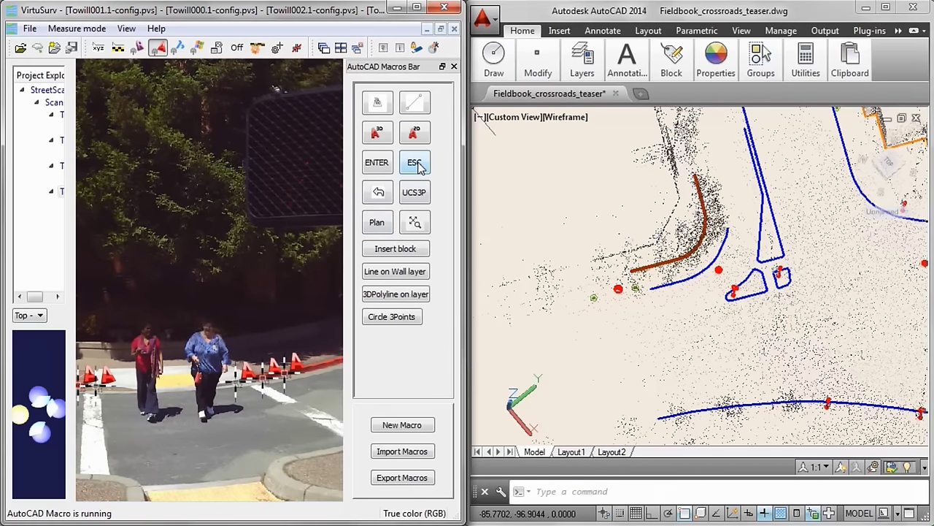